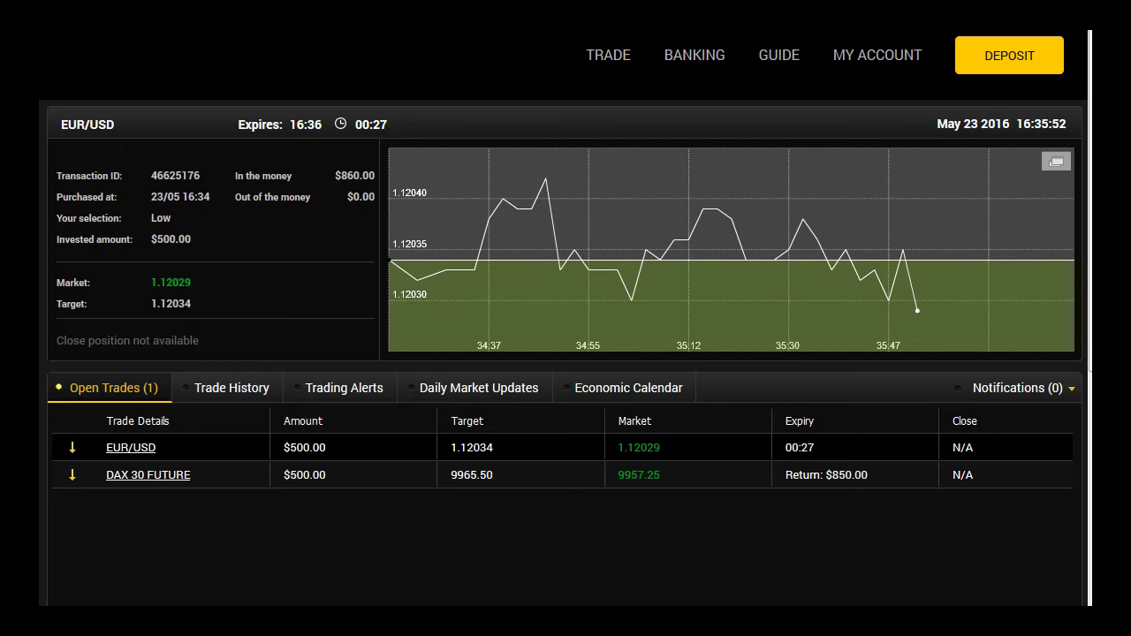
Choose a Low position on EUR/USD and begin entering the trade amount.
click(168, 316)
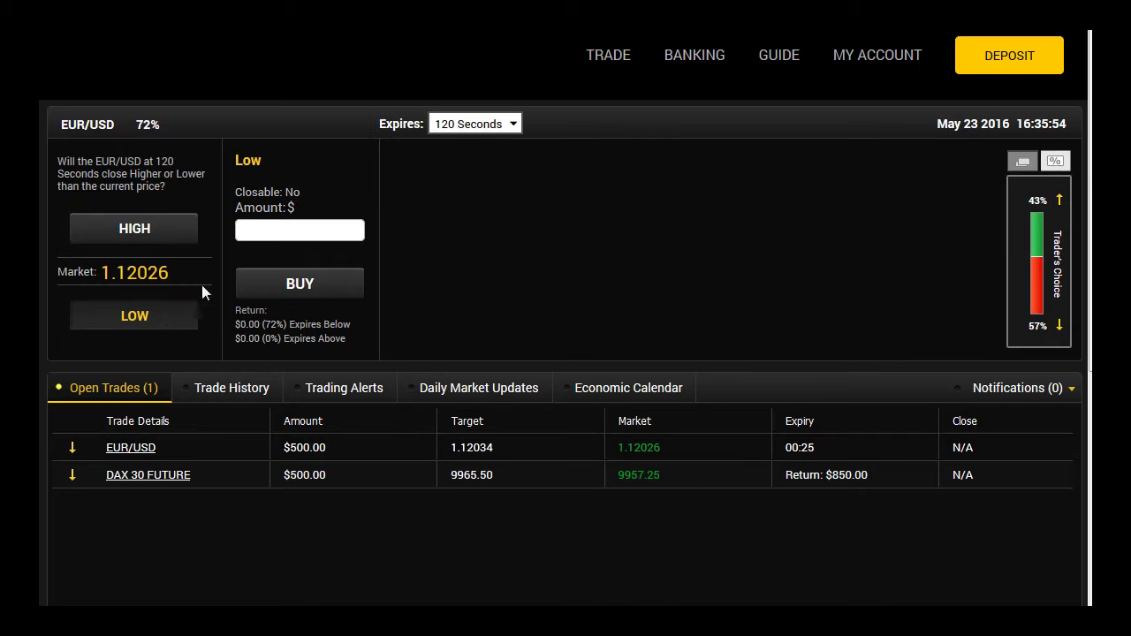
click(285, 229)
text(100)
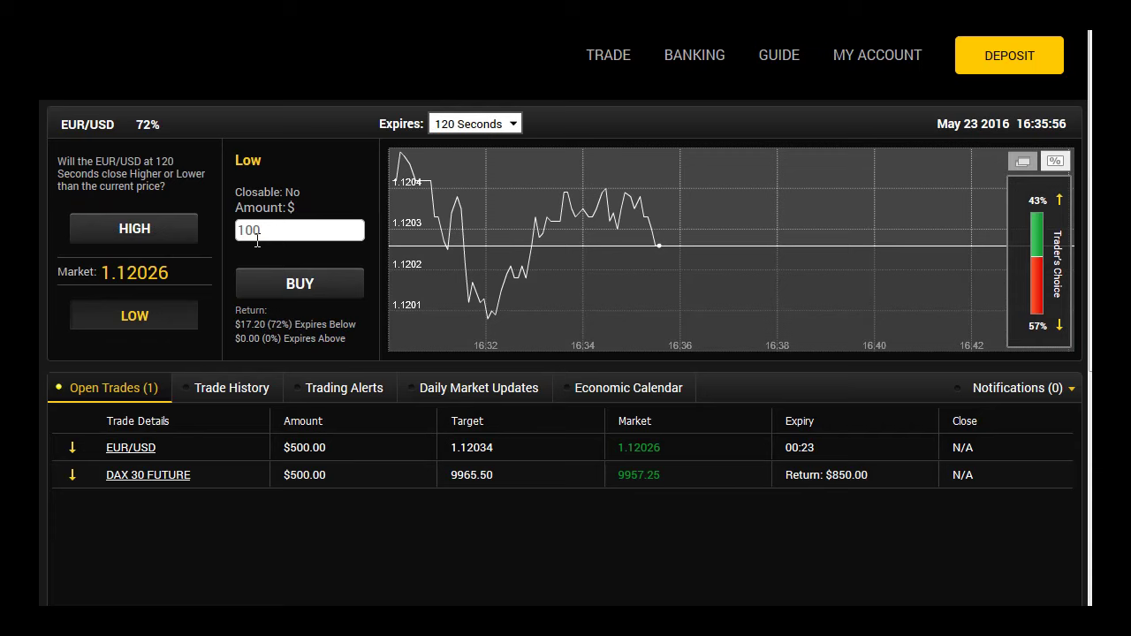
text(0)
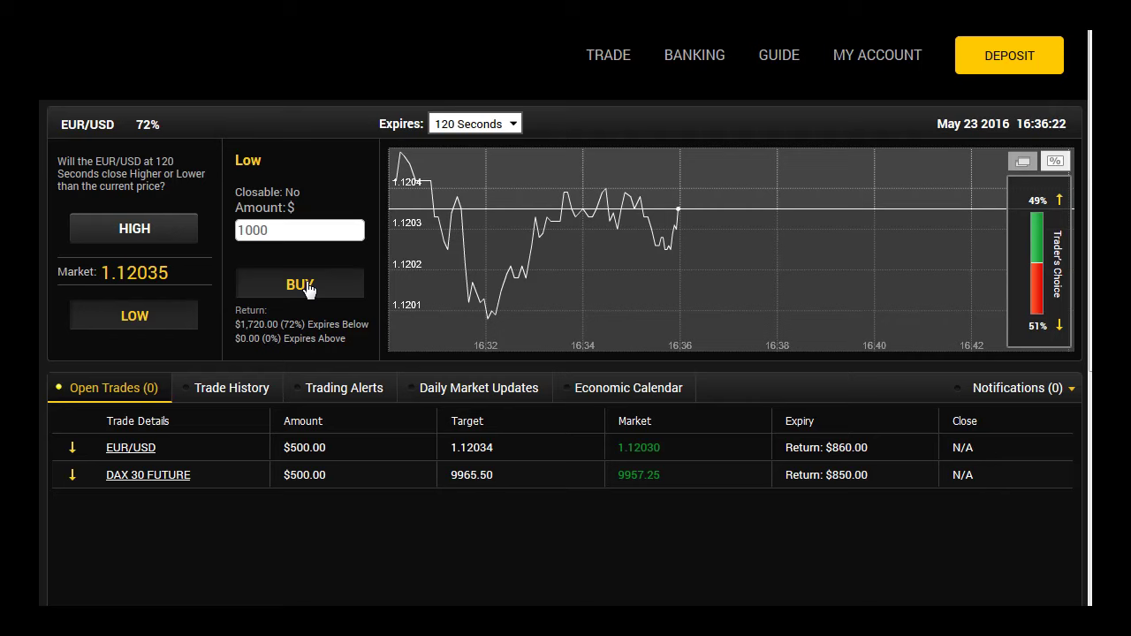
click(159, 447)
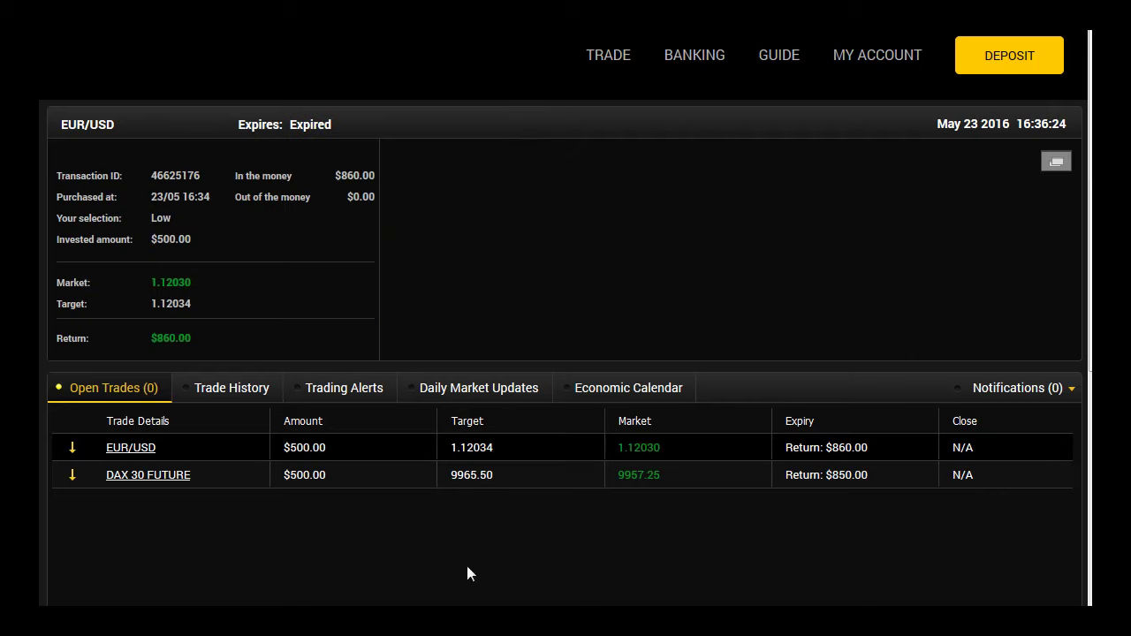